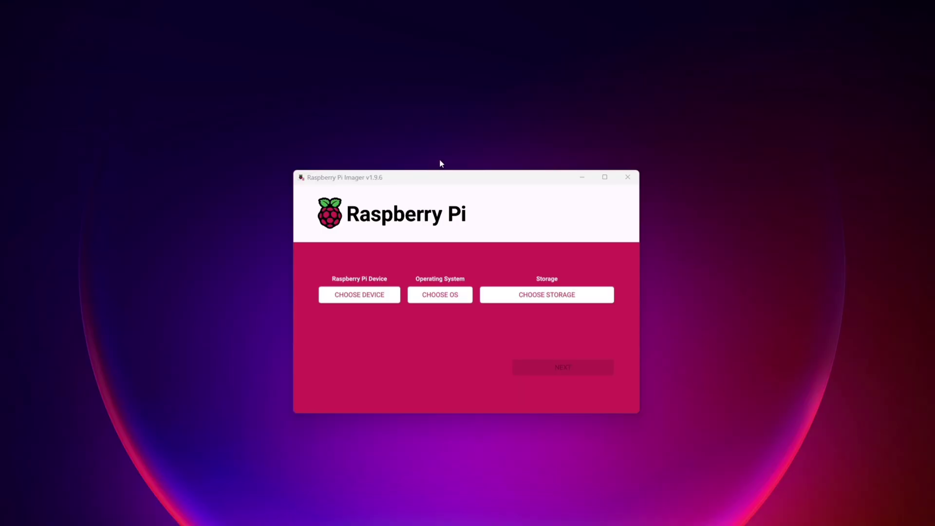
# Bring the Imager v1.9.6 window into focus
pyautogui.click(442, 179)
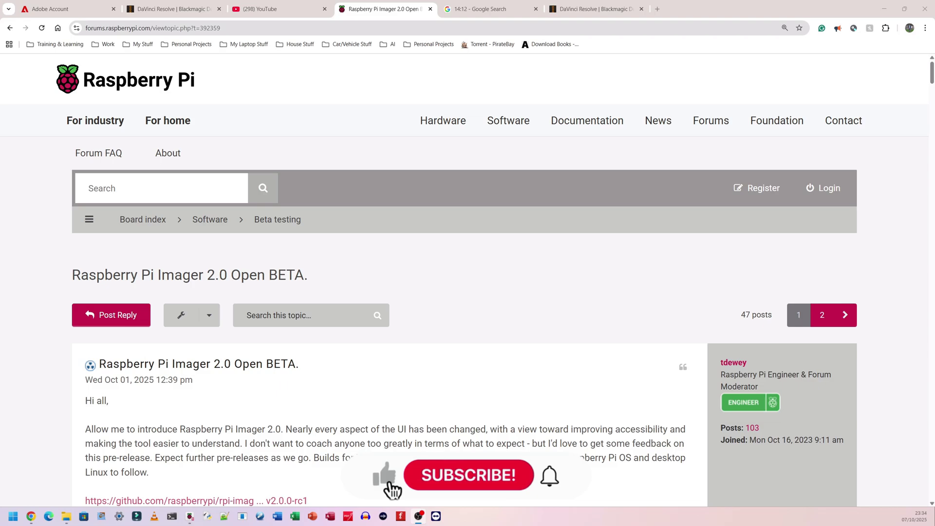
pyautogui.scroll(-3, 234, 321)
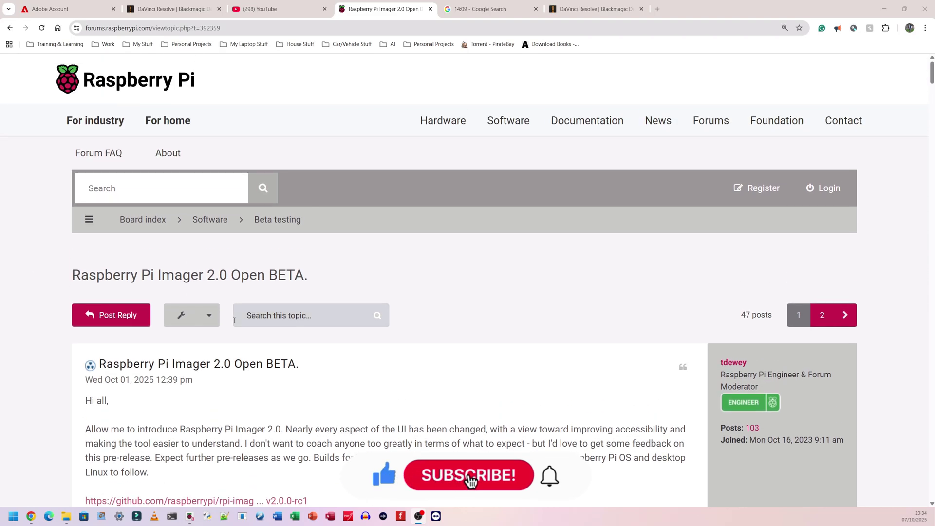
pyautogui.scroll(-3, 235, 320)
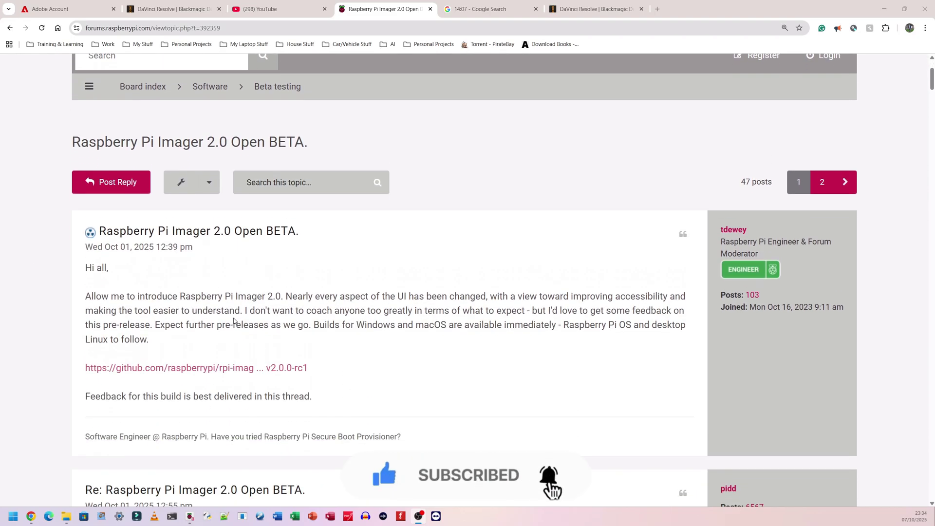
pyautogui.scroll(-2, 234, 320)
pyautogui.moveTo(321, 280); pyautogui.dragTo(83, 286)
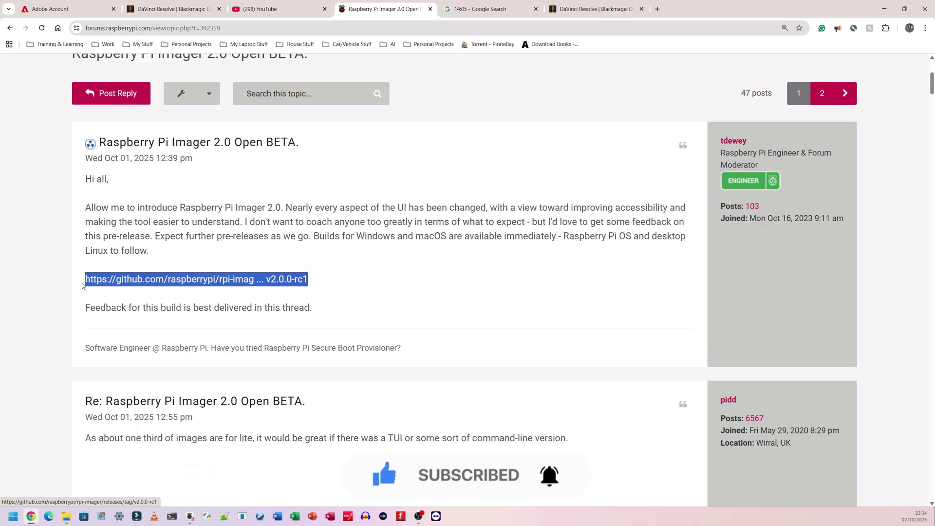
pyautogui.click(83, 286)
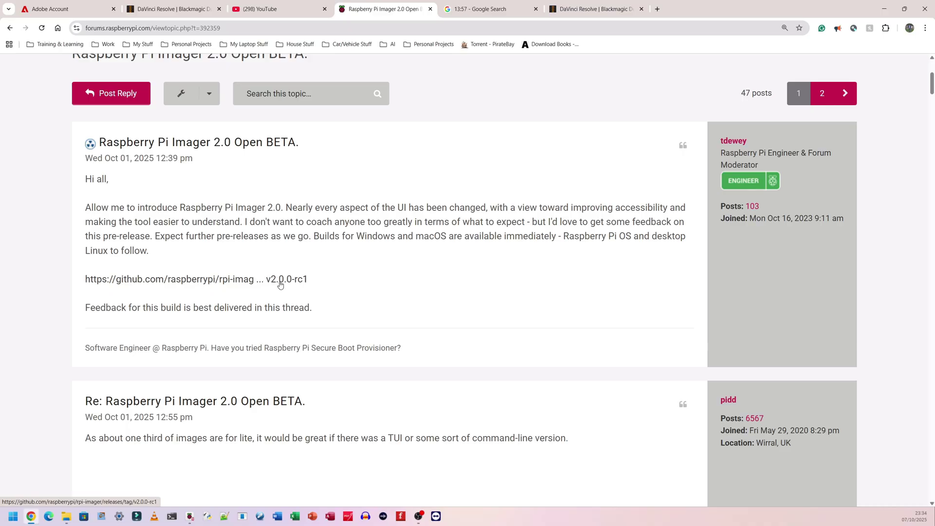
# Download imager-2.0.0.exe from the Assets of the GitHub rpi-imager v2.0.0-rc1 release
pyautogui.click(216, 281)
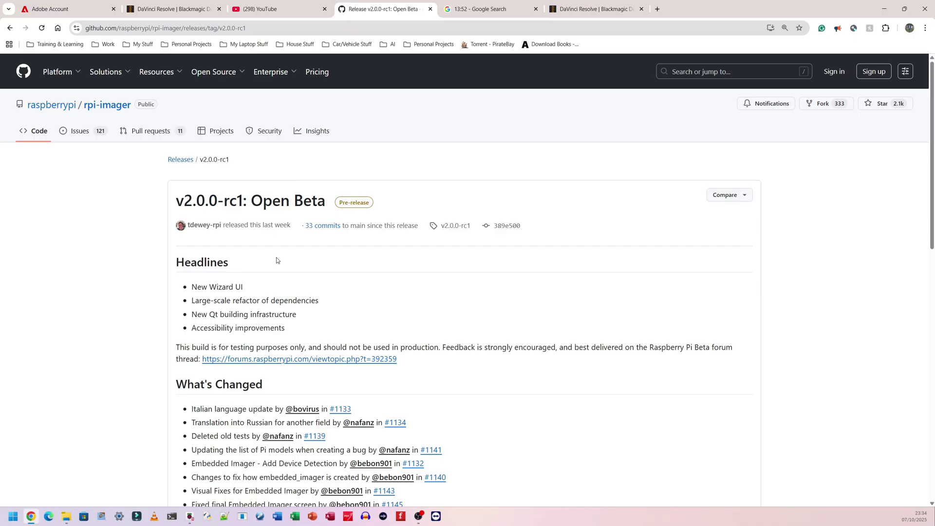
pyautogui.scroll(-3, 276, 261)
pyautogui.moveTo(275, 260)
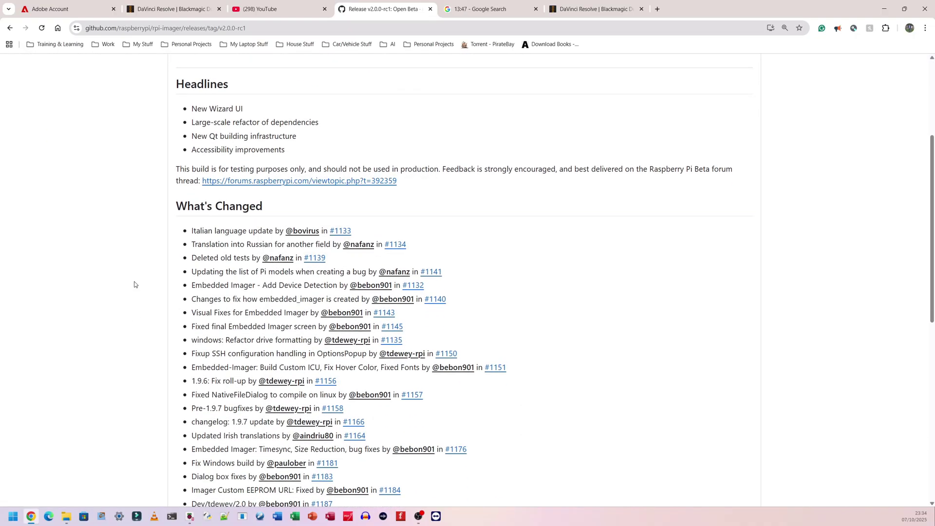
pyautogui.scroll(-10, 135, 285)
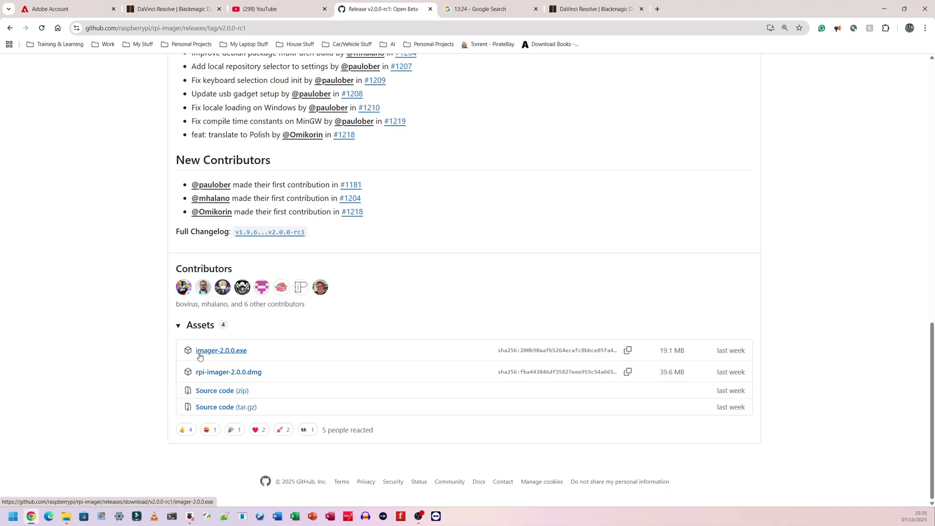
pyautogui.click(229, 357)
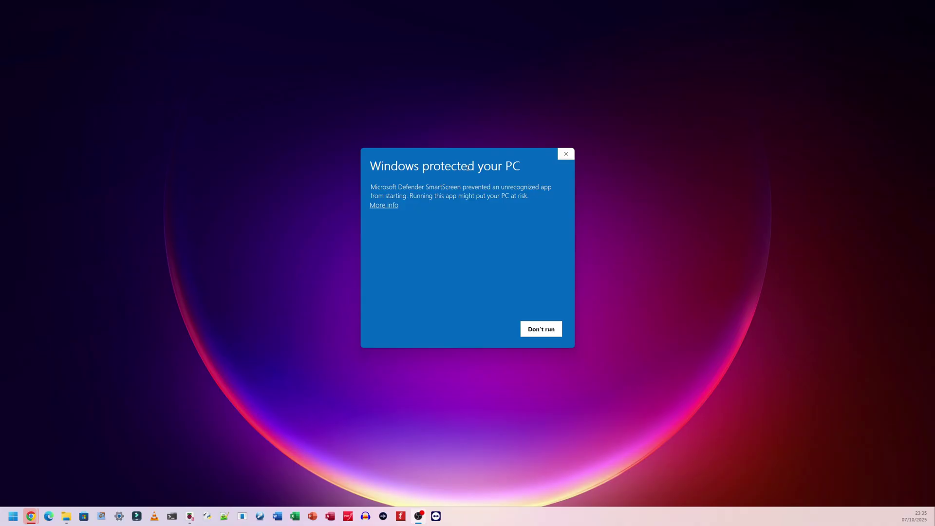
# Let the unrecognised imager-2.0.0.exe run anyway past the SmartScreen warning
pyautogui.moveTo(471, 156); pyautogui.dragTo(472, 156)
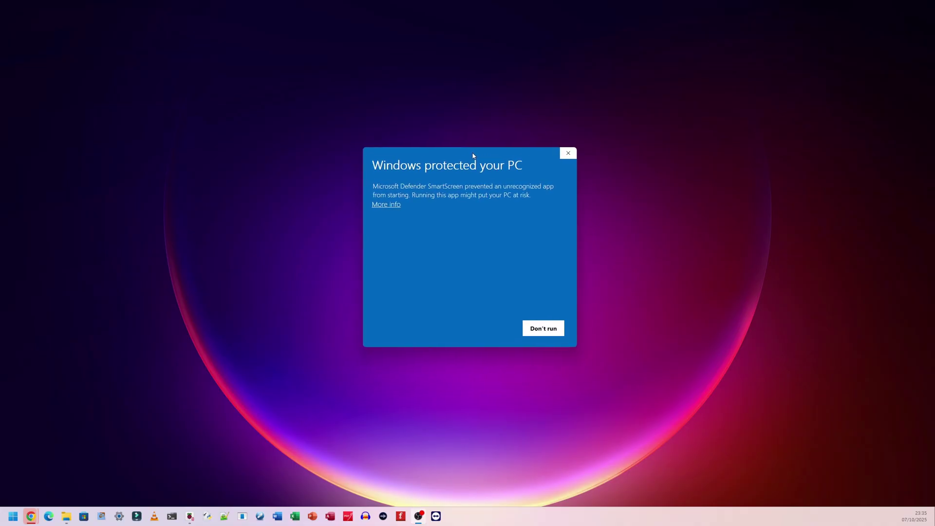
pyautogui.click(384, 204)
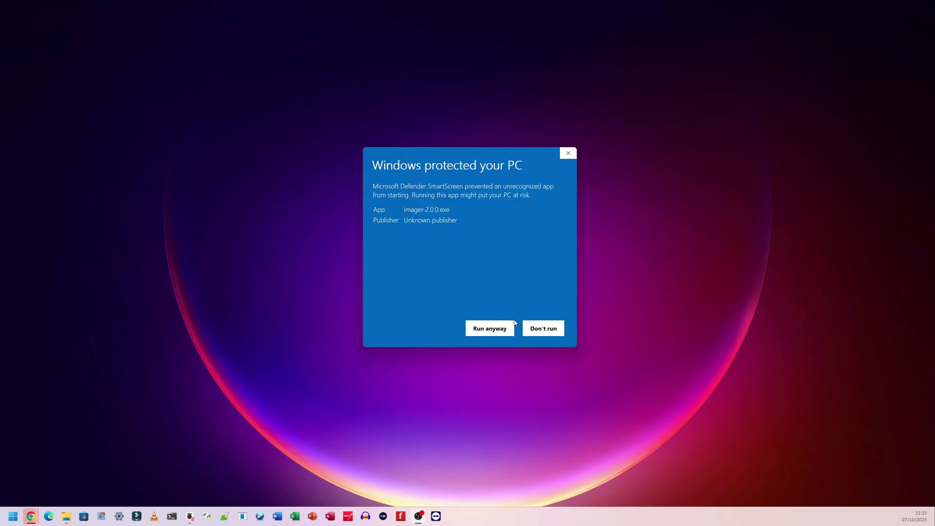
pyautogui.click(488, 334)
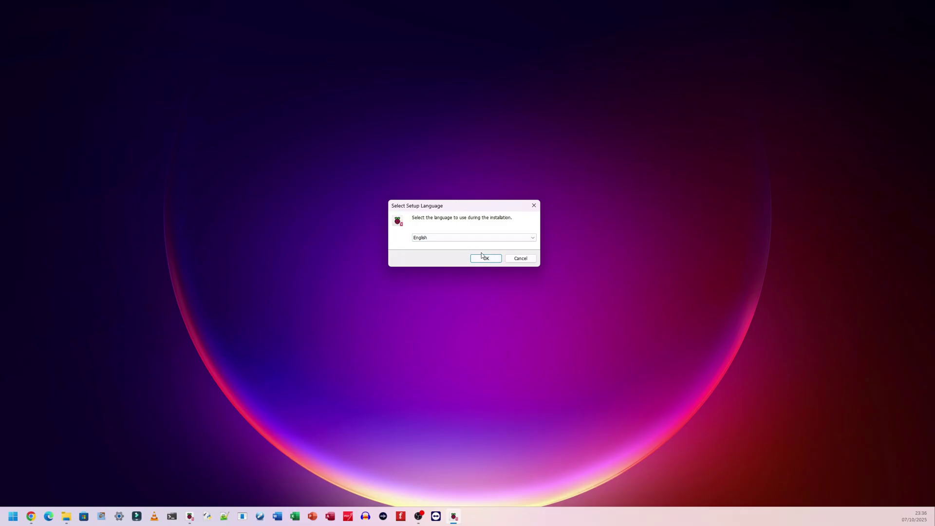
# Confirm English as the setup language and close the running Imager 1.9.6 window
pyautogui.click(477, 256)
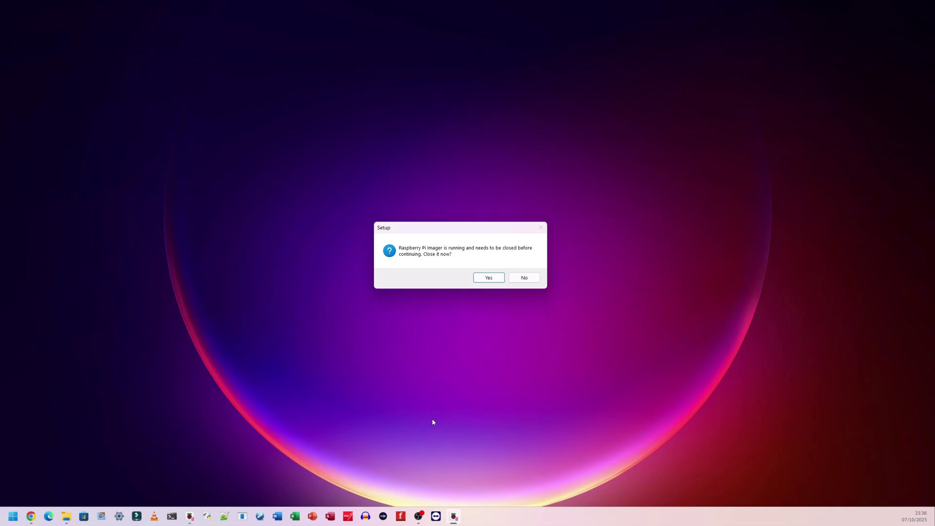
pyautogui.moveTo(453, 517)
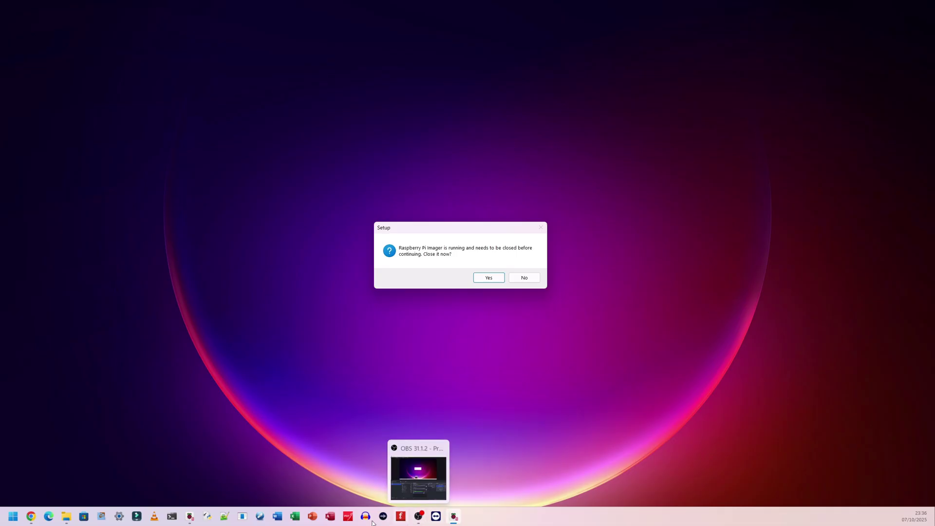
pyautogui.click(190, 517)
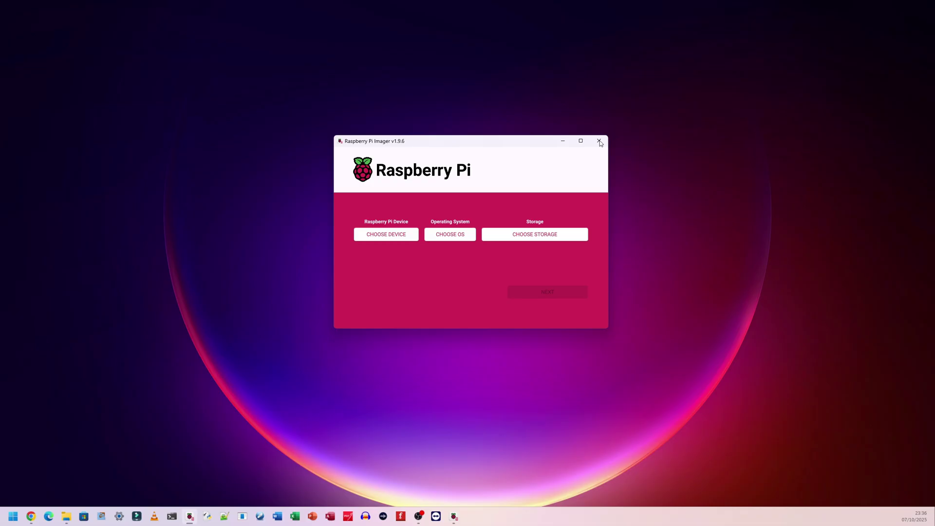
pyautogui.click(599, 141)
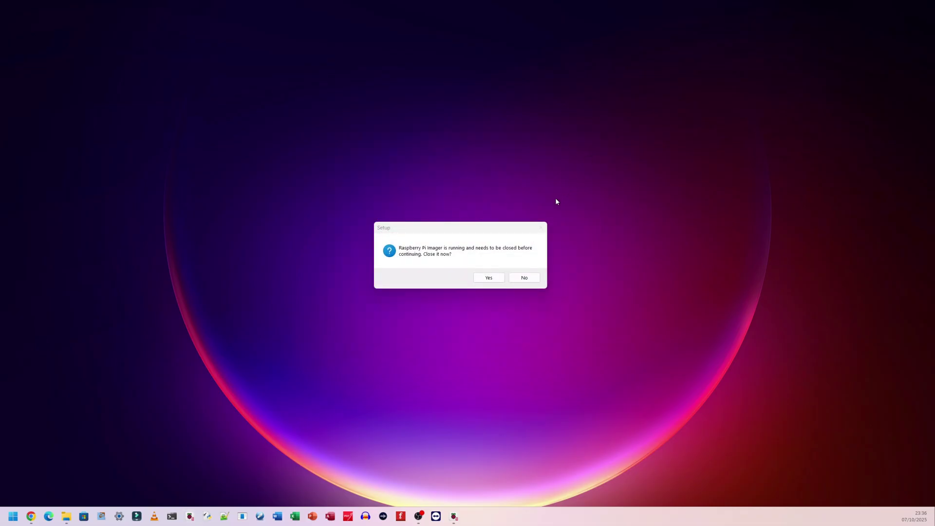
pyautogui.click(489, 278)
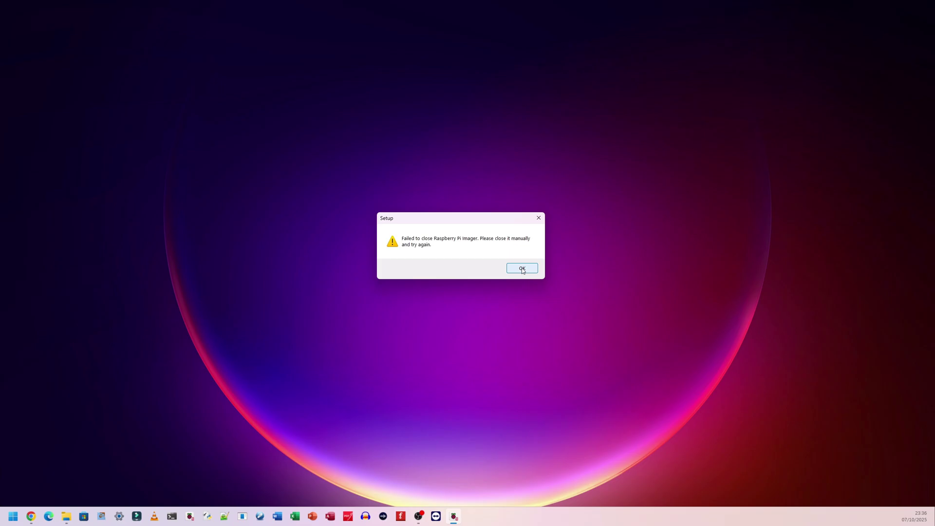
pyautogui.click(522, 269)
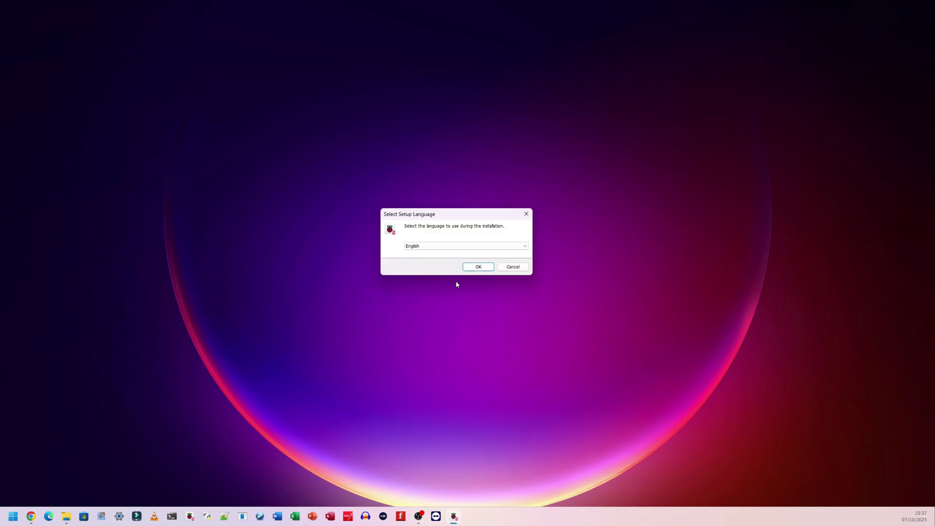
# Reconfirm English, agree to remove the previous Imager installation, and centre the setup wizard
pyautogui.click(470, 267)
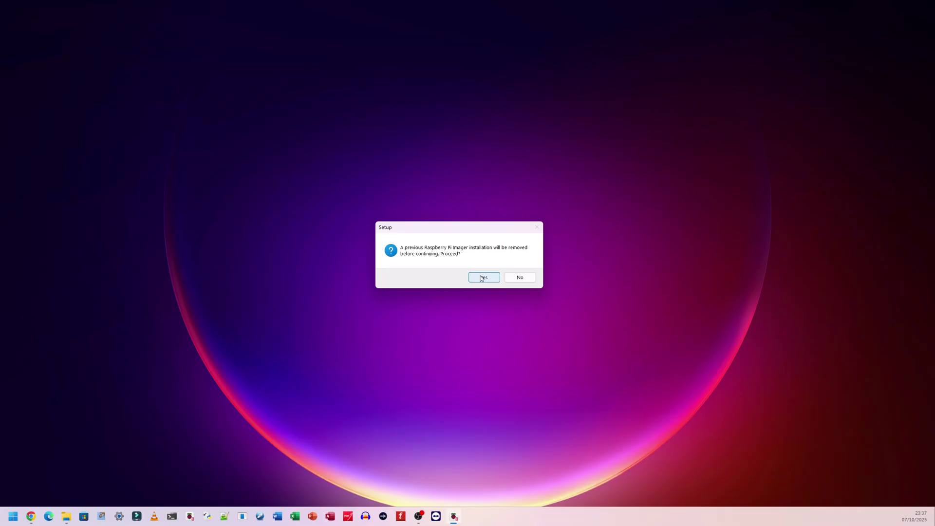
pyautogui.click(481, 277)
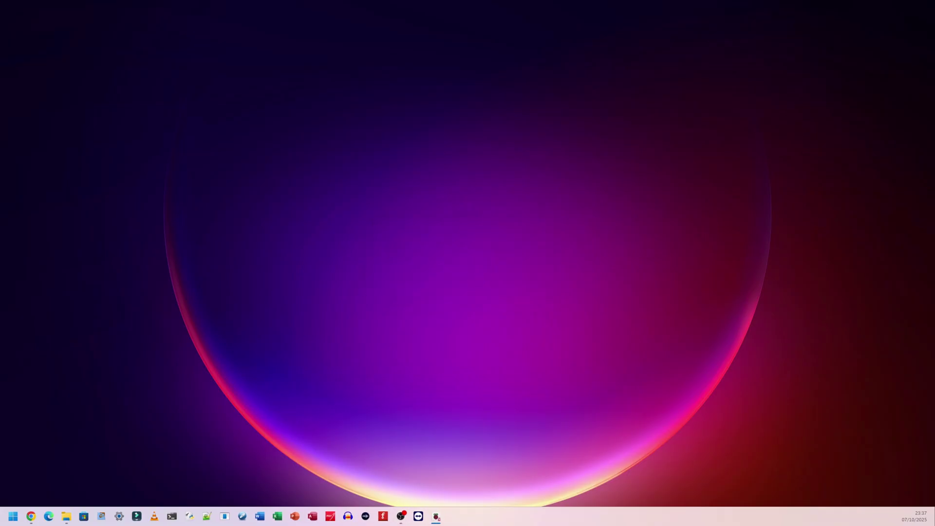
pyautogui.moveTo(324, 147); pyautogui.dragTo(449, 162)
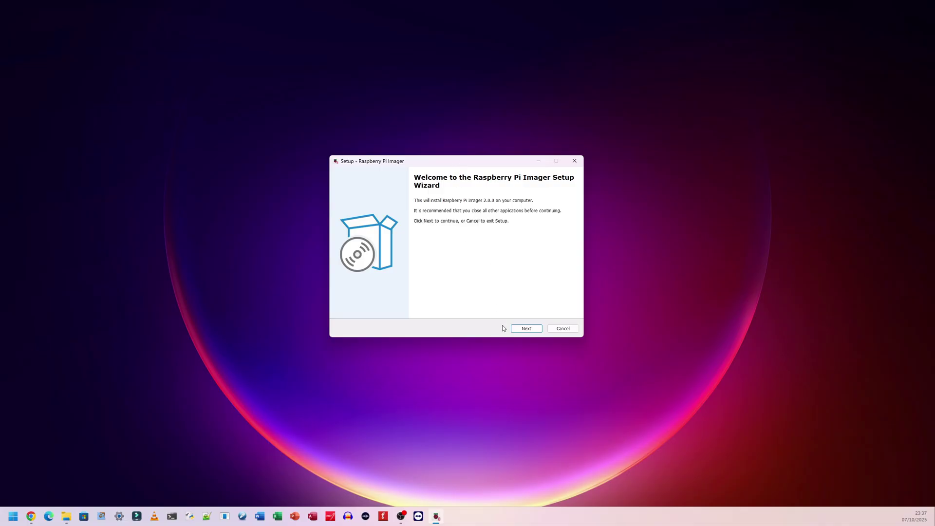
# Accept the licence and install Imager 2.0.0 in the default folder with a desktop shortcut, then launch it
pyautogui.click(524, 331)
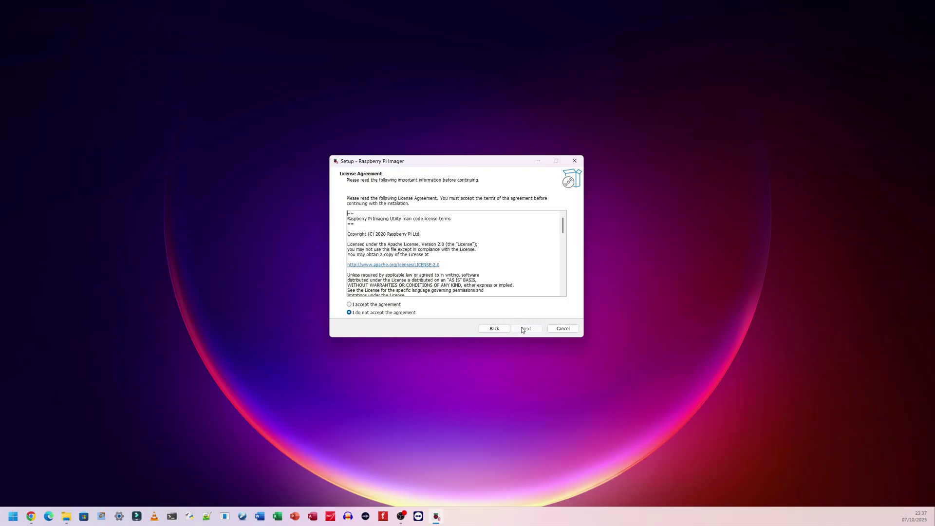
pyautogui.click(377, 306)
pyautogui.scroll(-15, 452, 264)
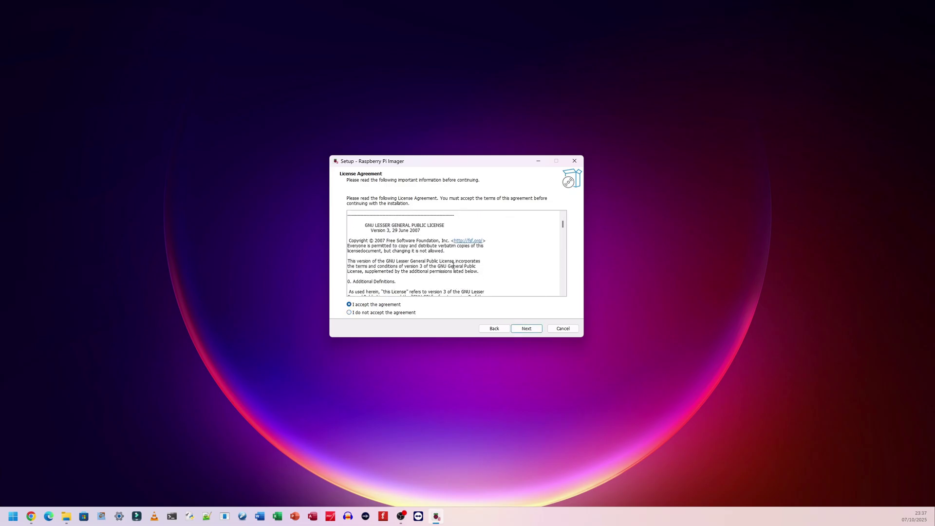
pyautogui.click(531, 332)
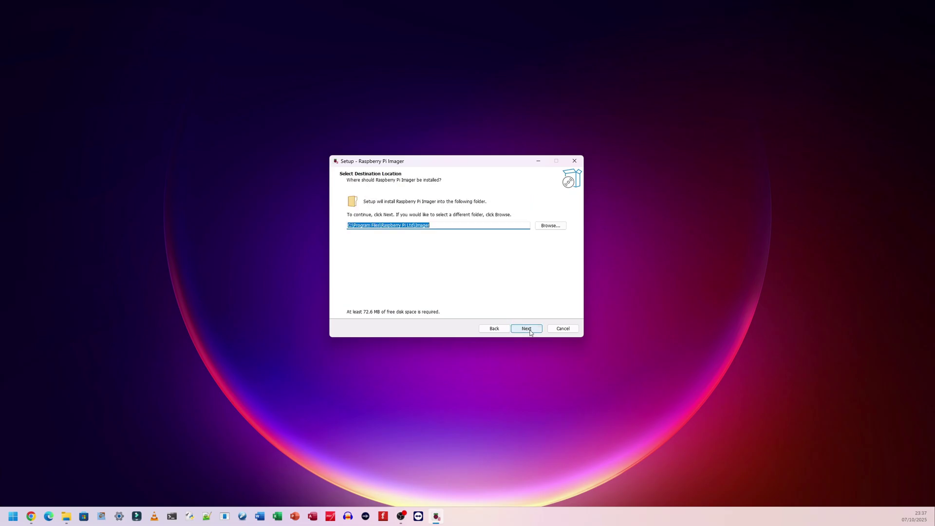
pyautogui.click(463, 226)
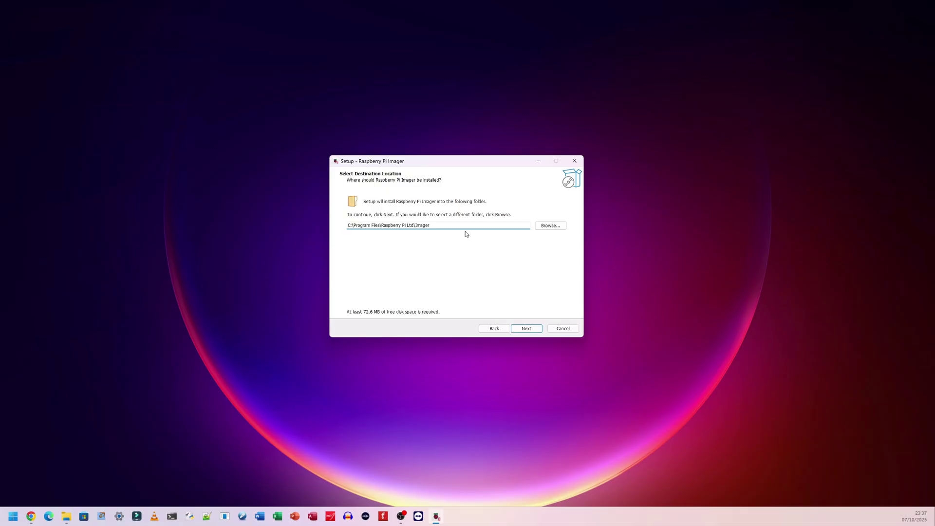
pyautogui.click(531, 329)
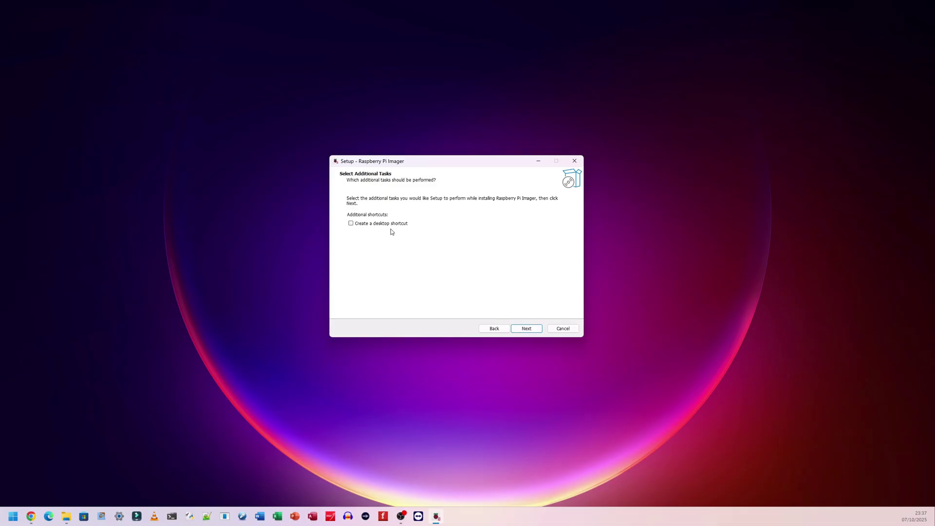
pyautogui.click(527, 330)
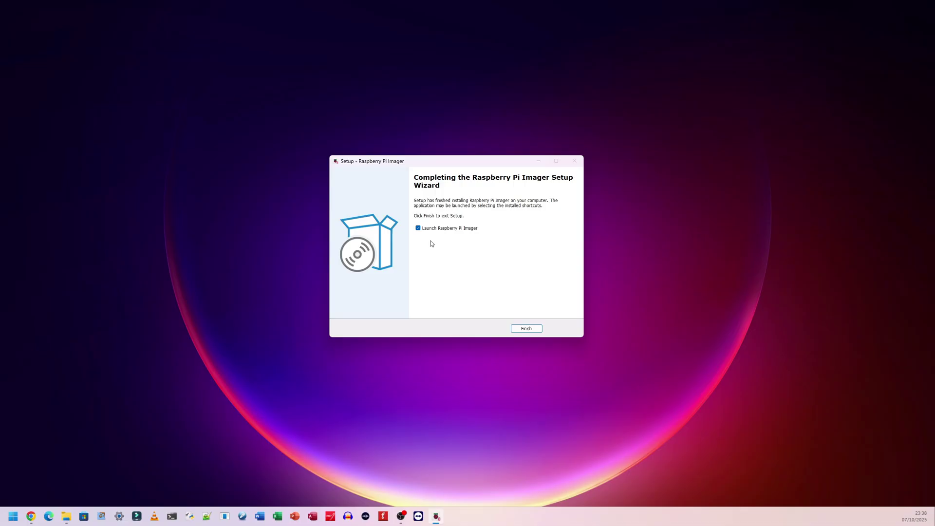
pyautogui.click(524, 329)
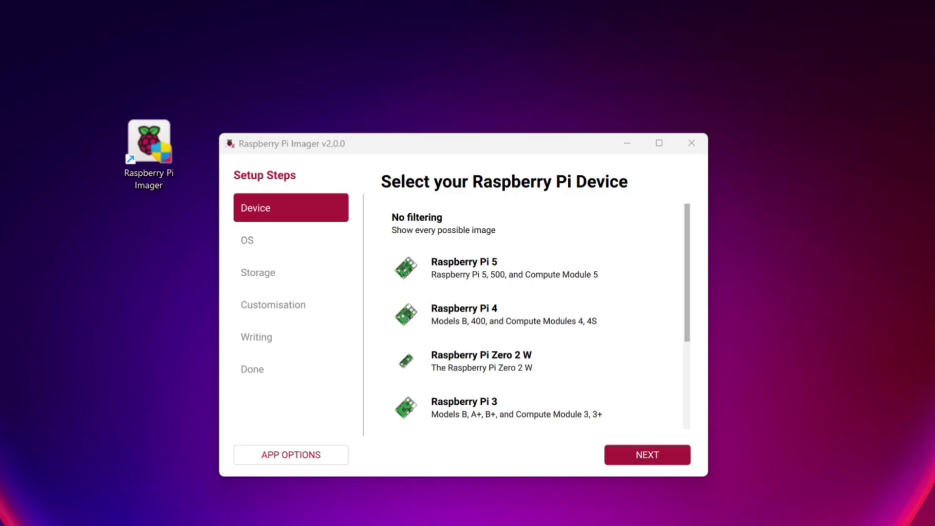
pyautogui.moveTo(82, 59); pyautogui.dragTo(206, 221)
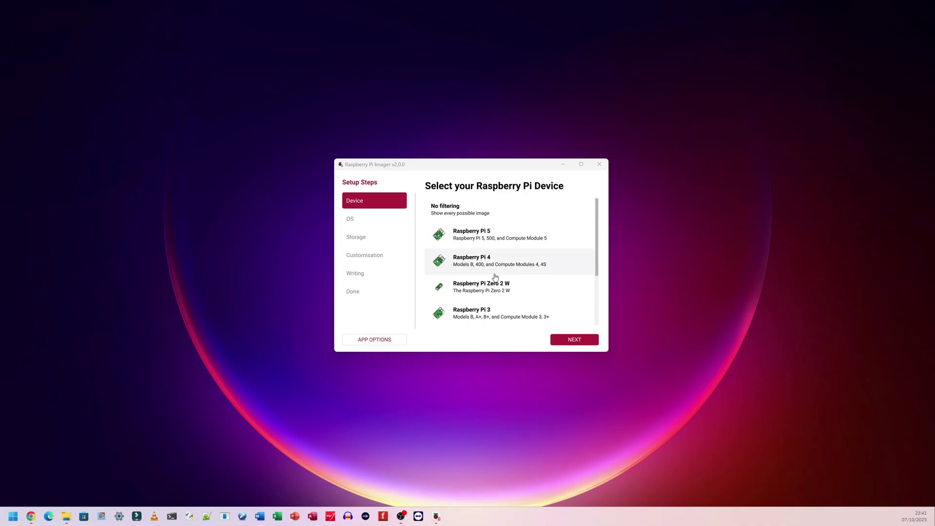
pyautogui.click(382, 341)
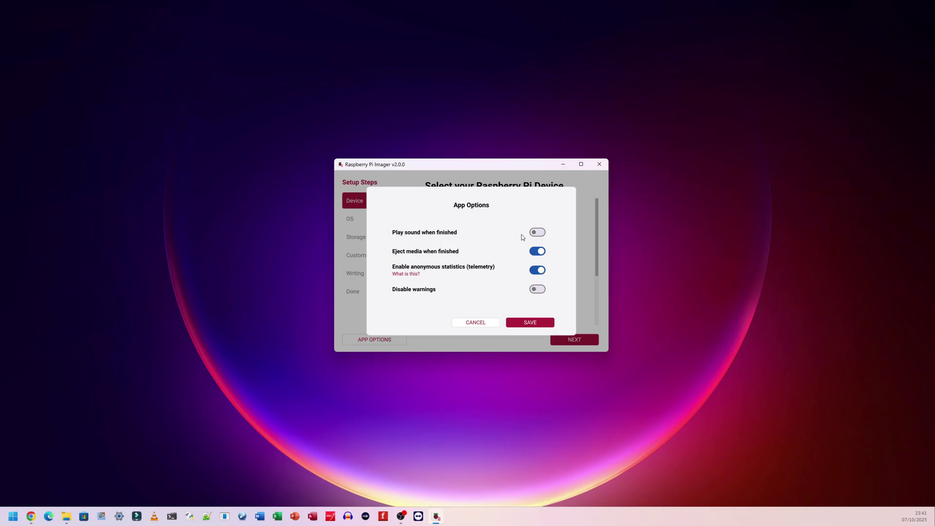
pyautogui.click(536, 233)
pyautogui.click(511, 322)
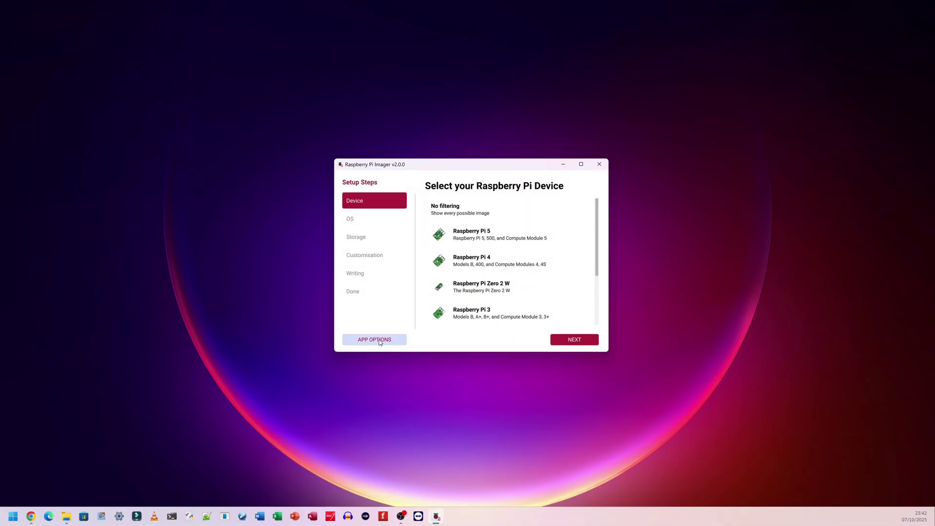
pyautogui.click(371, 338)
pyautogui.click(525, 322)
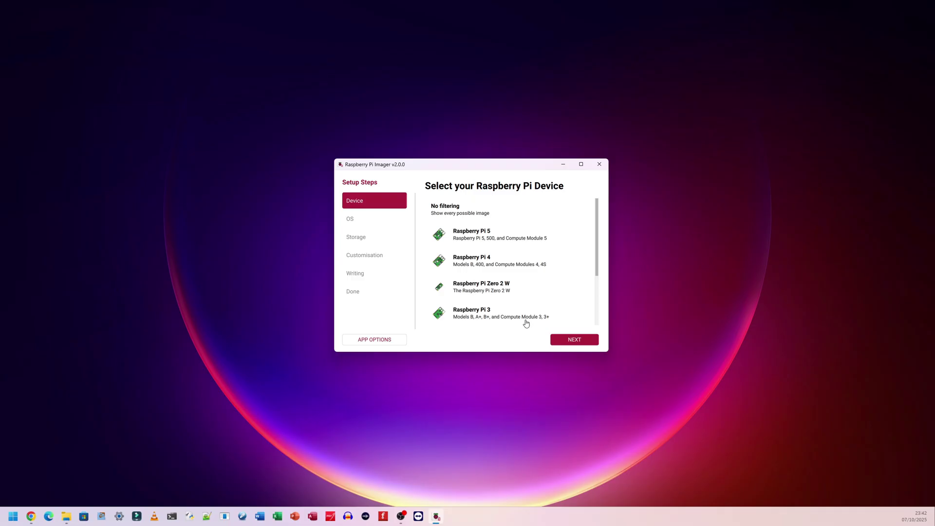
pyautogui.click(391, 339)
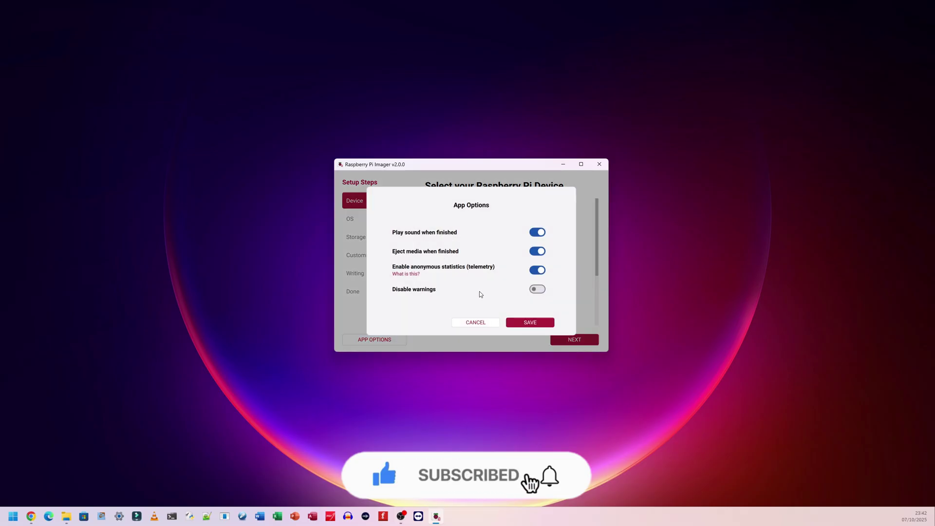
pyautogui.click(530, 322)
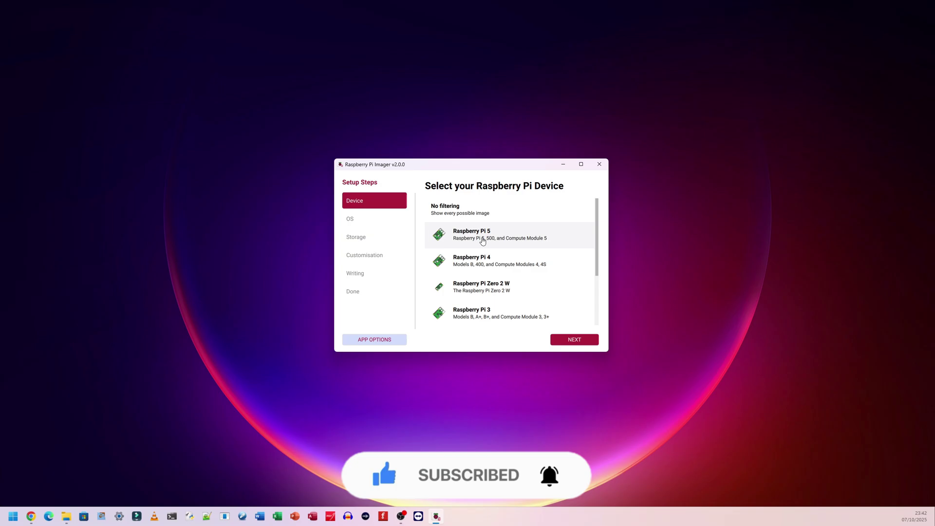
# Pick Raspberry Pi 5 from the device list as the target device
pyautogui.scroll(-3, 487, 241)
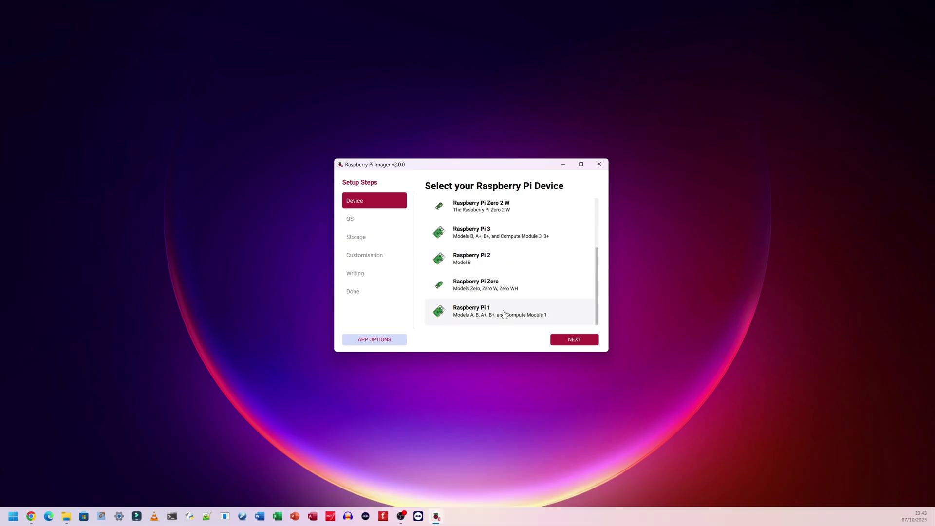
pyautogui.scroll(2, 491, 259)
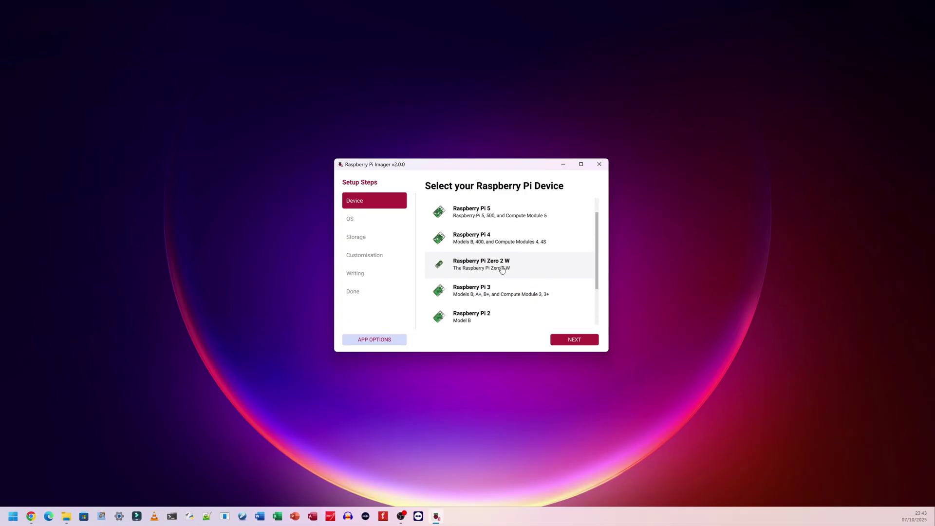
pyautogui.scroll(1, 472, 244)
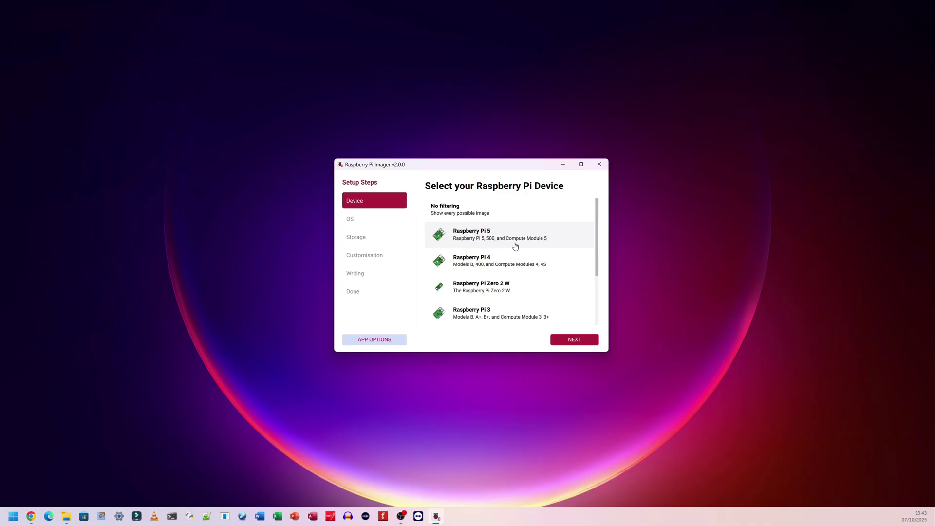
pyautogui.click(491, 238)
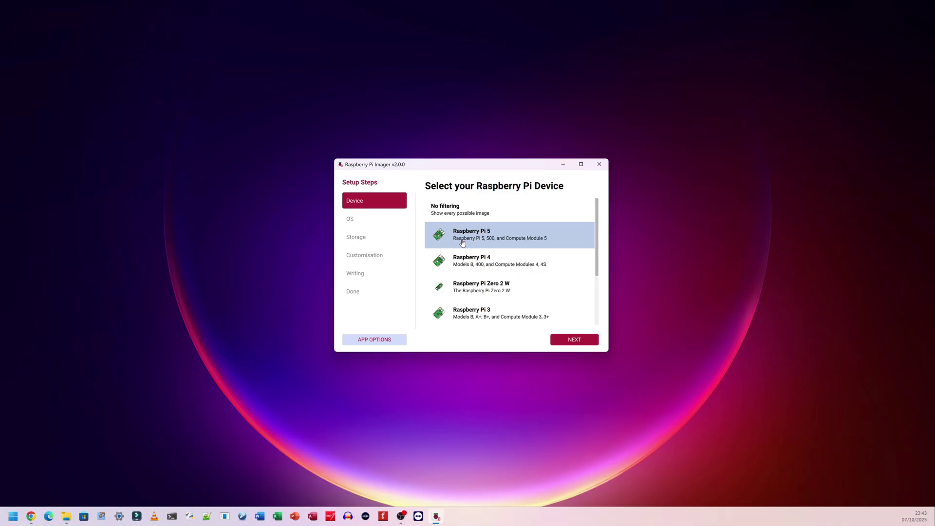
# Continue to the OS list and choose Raspberry Pi OS (64-bit)
pyautogui.click(569, 341)
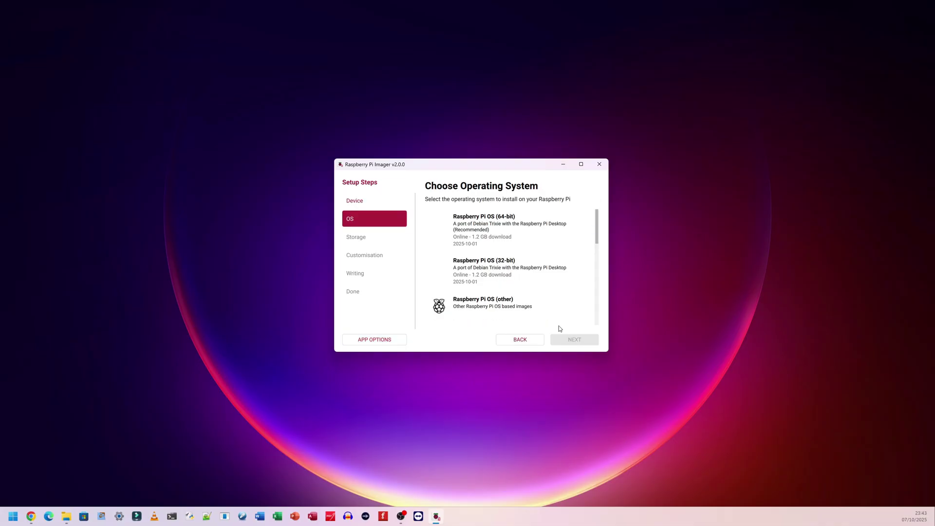
pyautogui.scroll(-1, 521, 248)
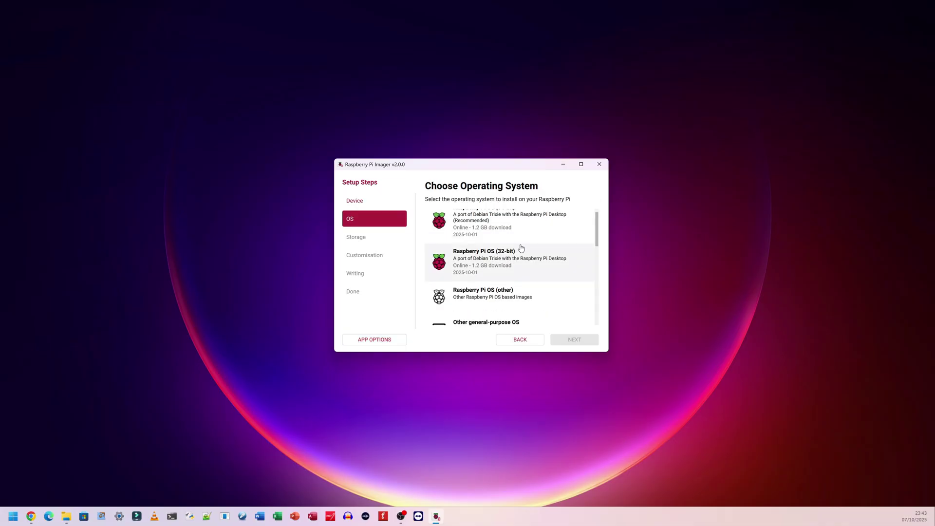
pyautogui.scroll(1, 520, 248)
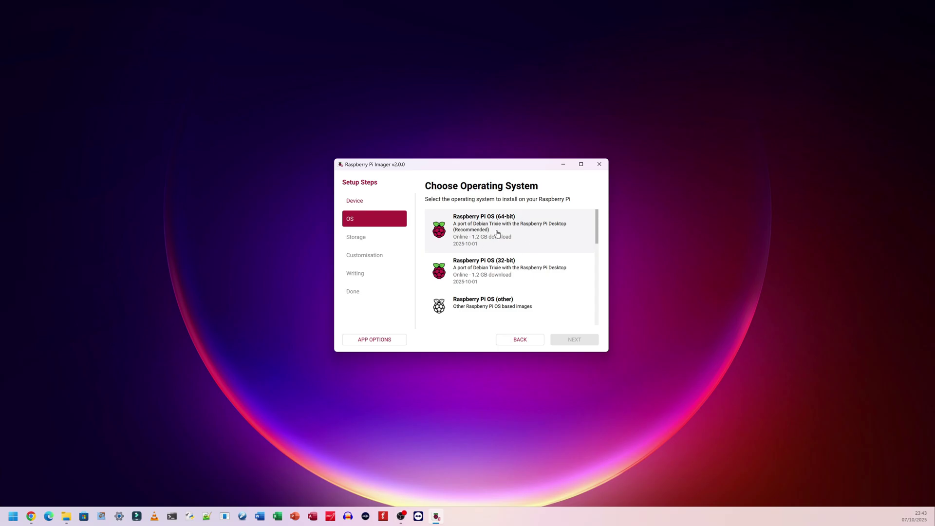
pyautogui.click(487, 234)
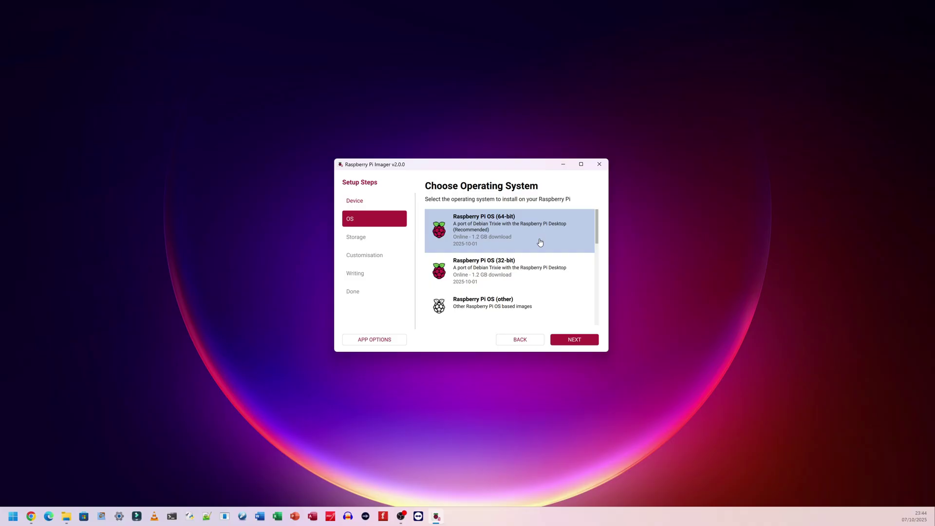
# On the storage step, toggle Exclude System Drives off and back on, keeping the 59.5 GB Generic USB device
pyautogui.click(568, 338)
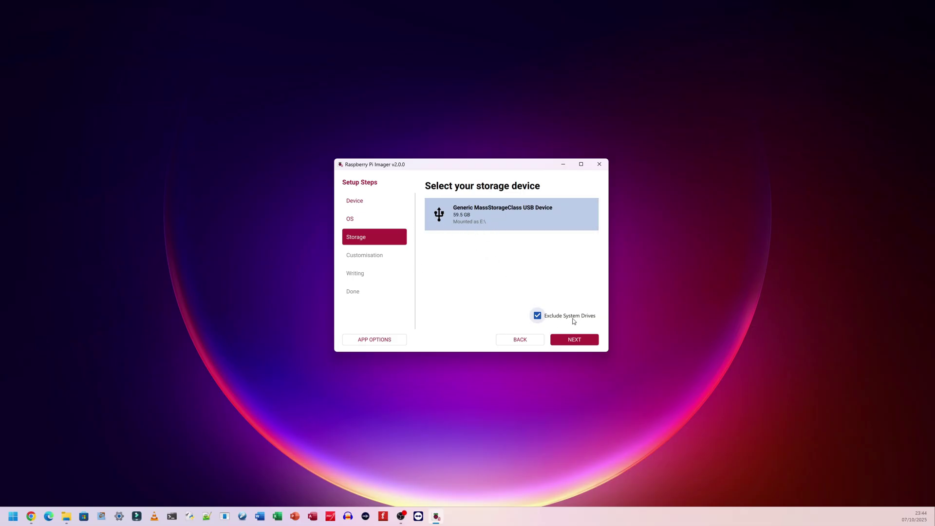
pyautogui.click(536, 315)
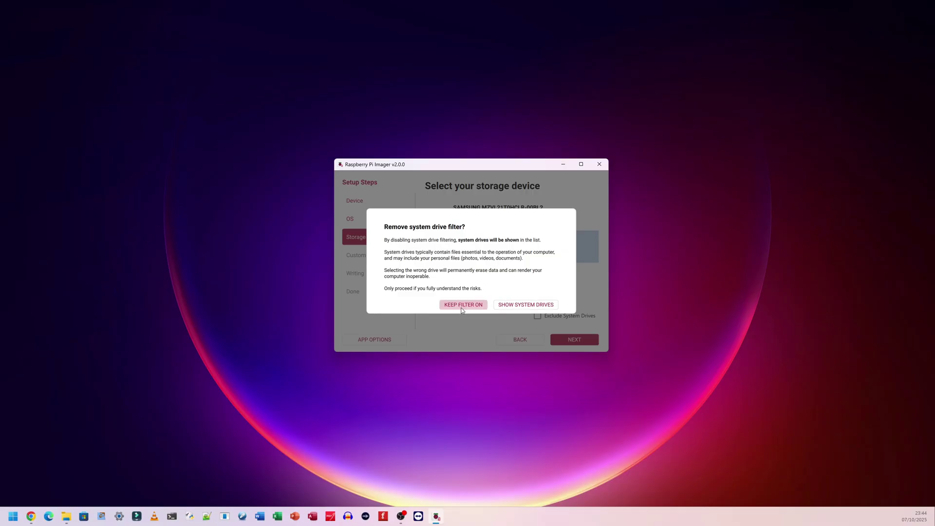
pyautogui.press('Return')
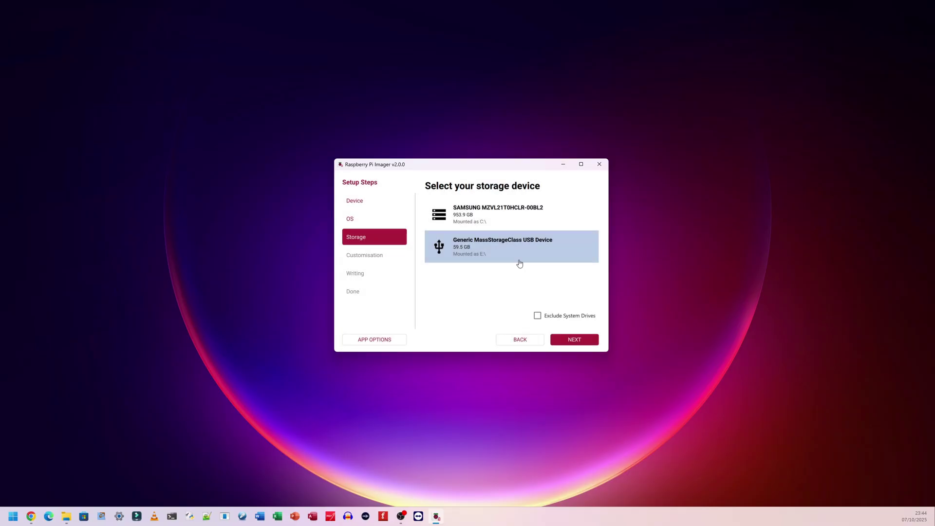
pyautogui.click(536, 316)
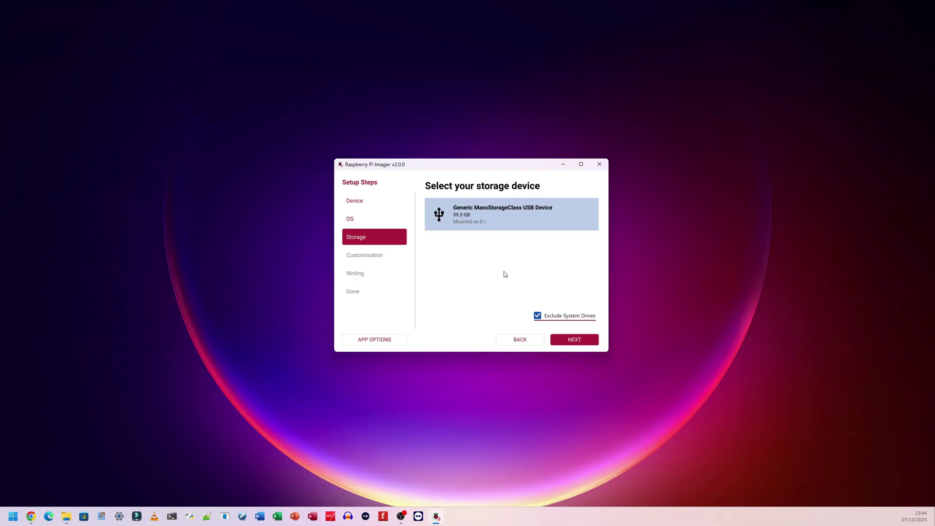
# Reach the hostname customisation step, leaving the hostname blank and closing App Options unchanged
pyautogui.click(574, 339)
pyautogui.click(463, 253)
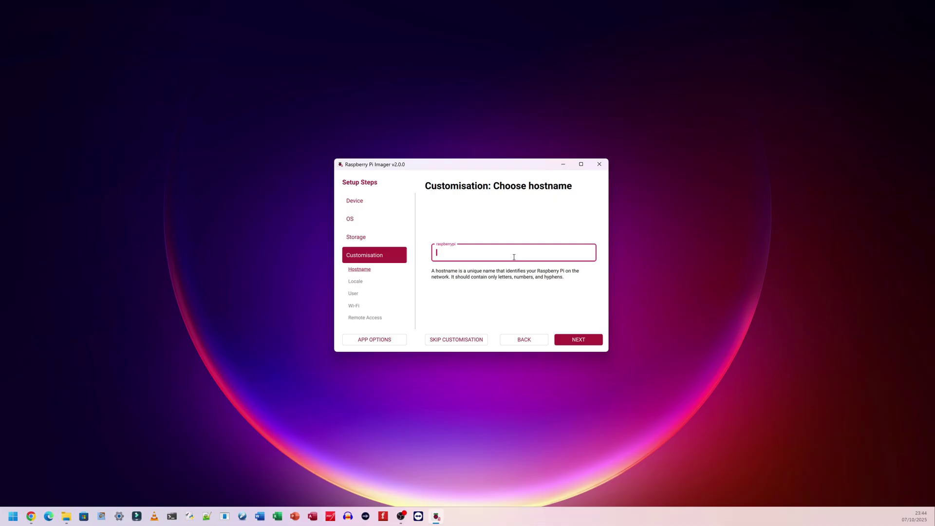
pyautogui.click(391, 317)
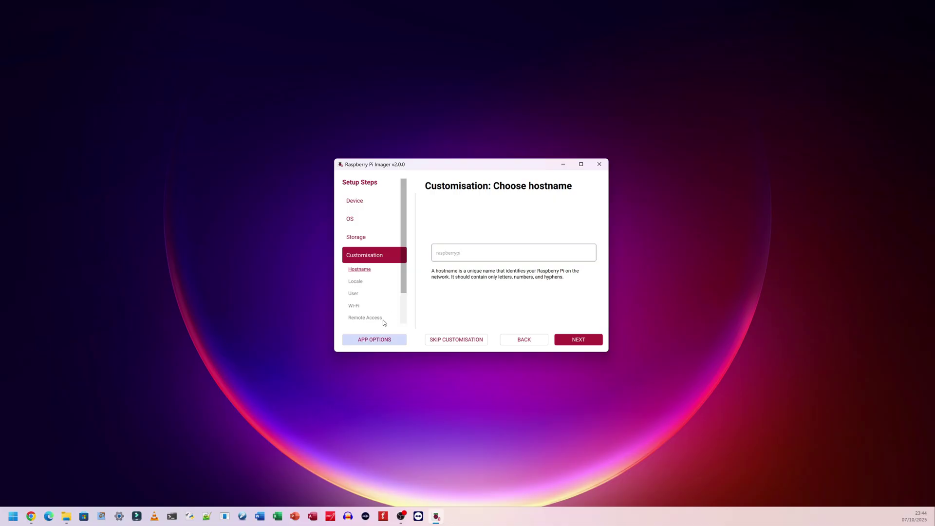
pyautogui.click(365, 343)
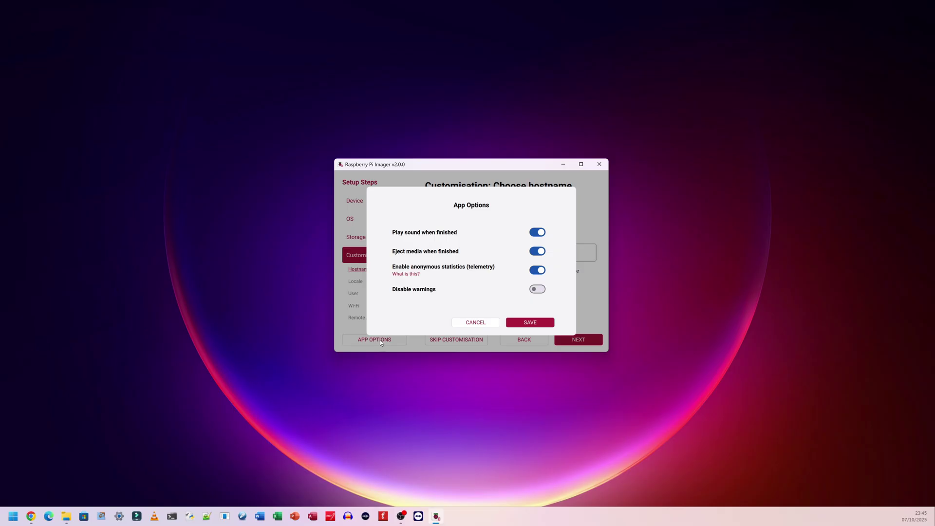
pyautogui.click(470, 324)
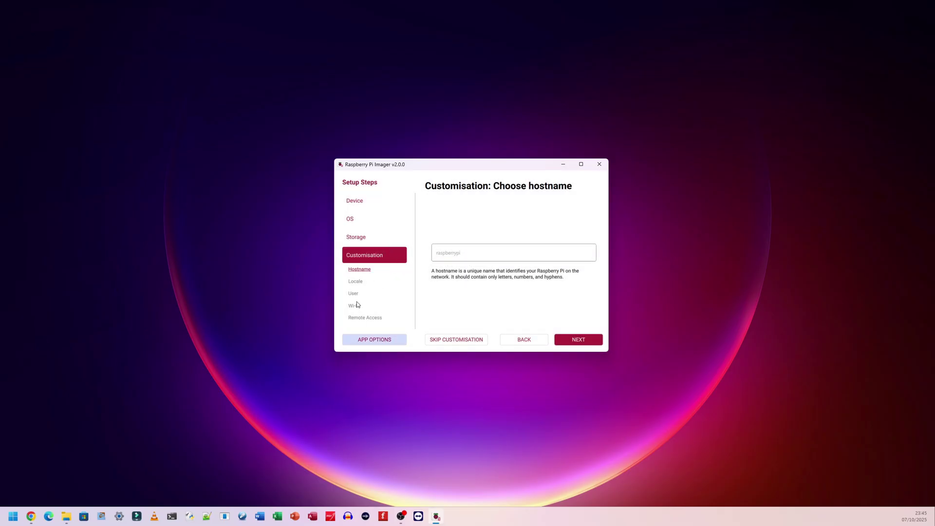
# Revisit Device, OS (Raspberry Pi OS 64-bit) and Storage steps, checking App Options, and return to customisation
pyautogui.click(360, 205)
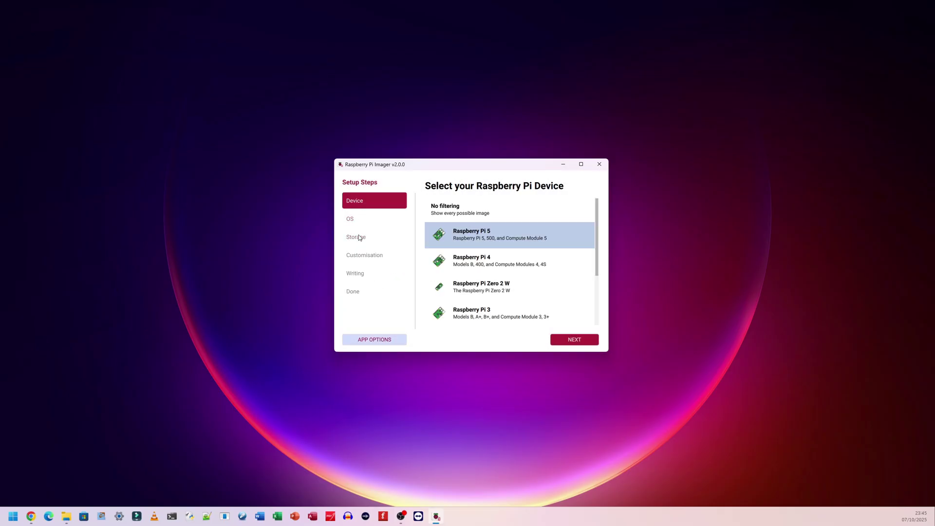
pyautogui.click(374, 340)
pyautogui.click(477, 324)
pyautogui.click(571, 341)
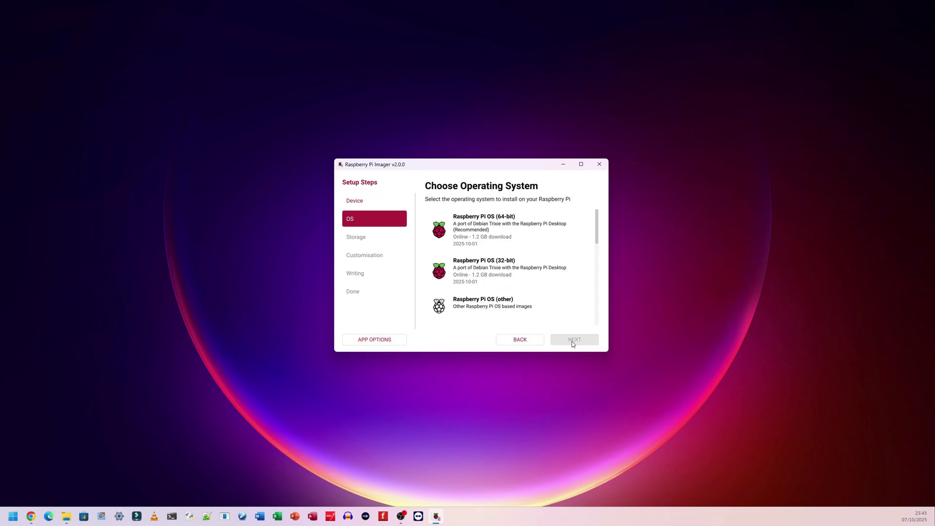
pyautogui.click(387, 339)
pyautogui.click(488, 325)
pyautogui.click(475, 244)
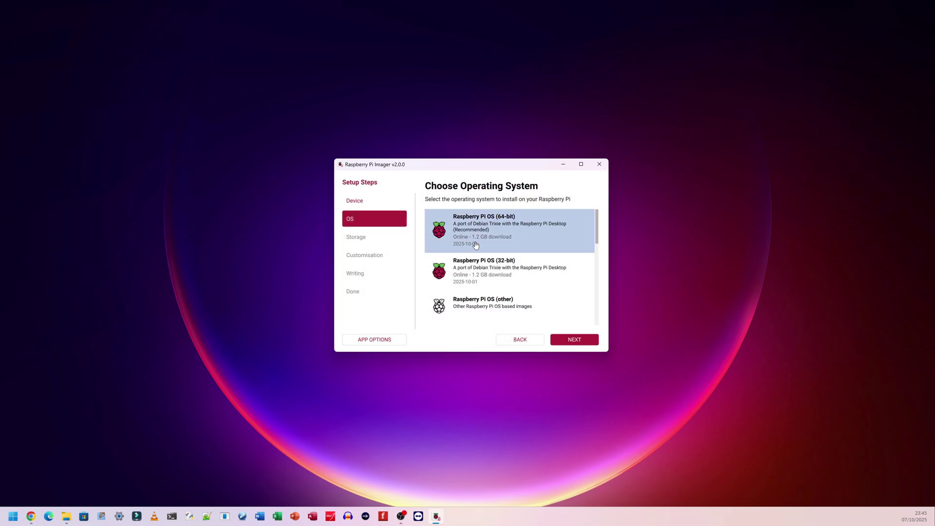
pyautogui.click(567, 338)
pyautogui.click(374, 340)
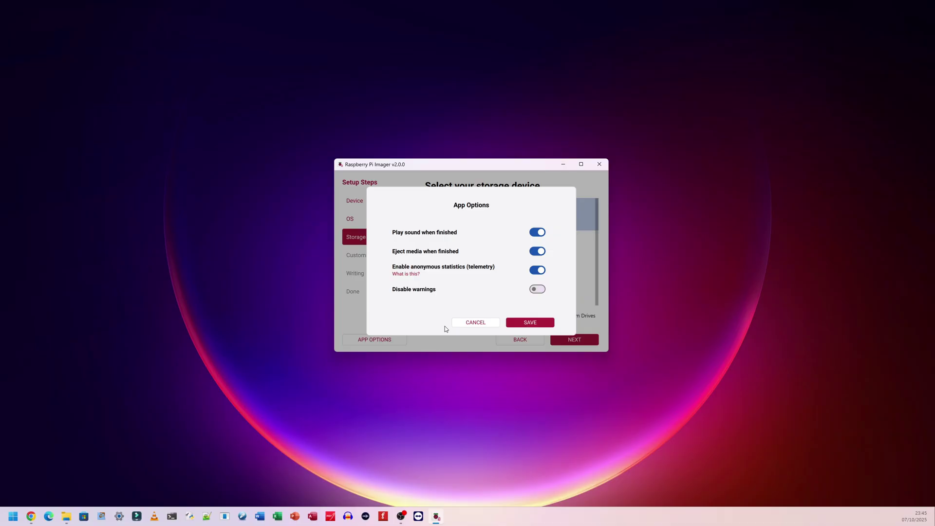
pyautogui.click(485, 323)
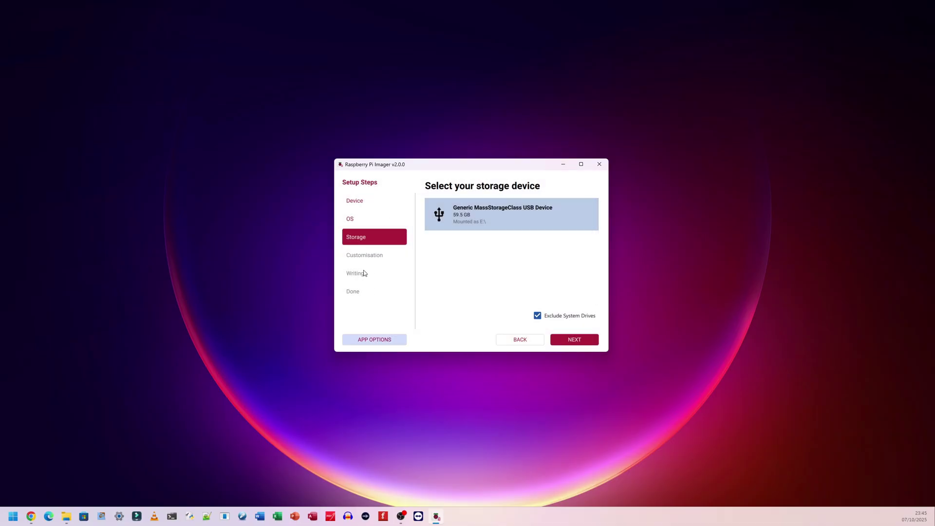
pyautogui.click(574, 340)
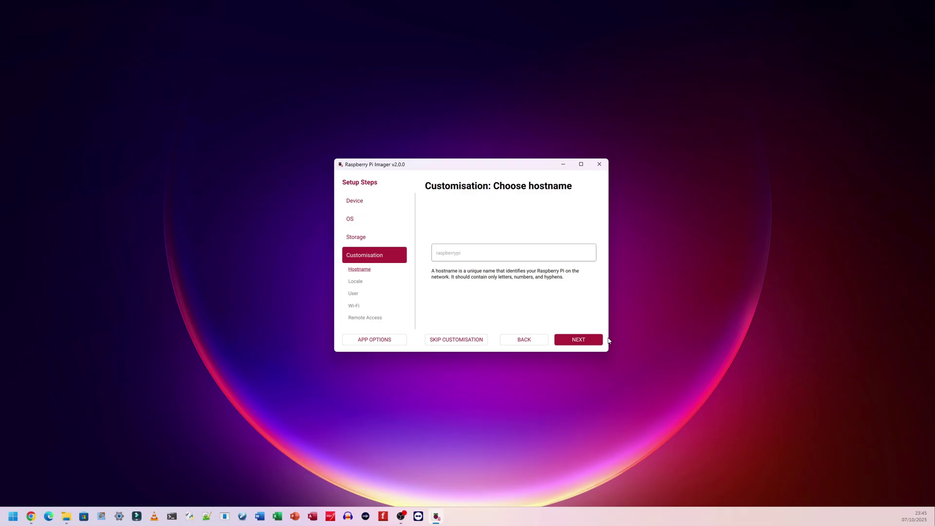
# Skip customisation and start writing the image to the Generic MassStorageClass USB Device
pyautogui.scroll(-3, 385, 302)
pyautogui.scroll(3, 386, 302)
pyautogui.scroll(-2, 385, 302)
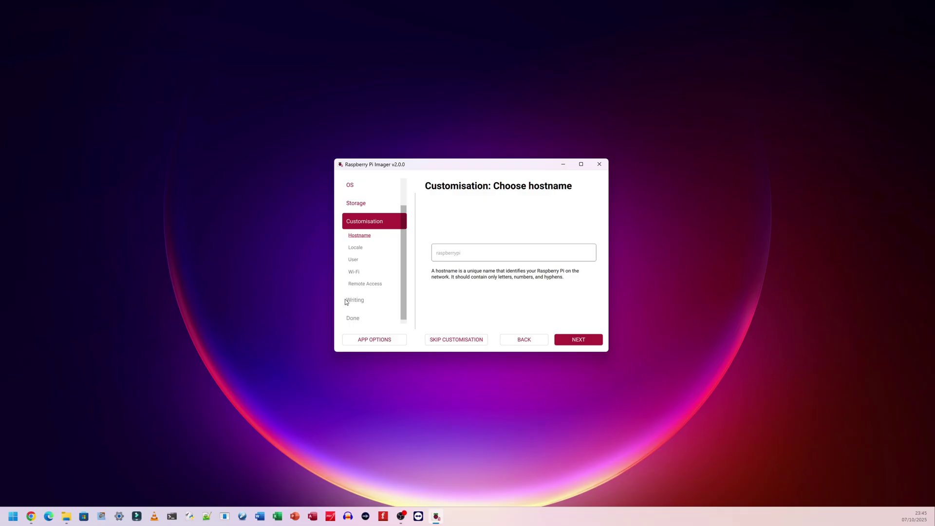
pyautogui.click(441, 340)
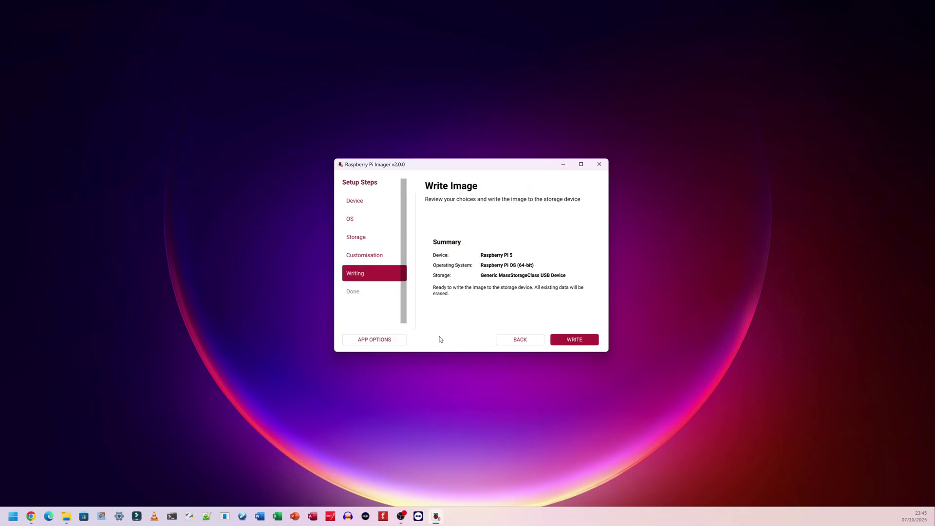
pyautogui.click(561, 340)
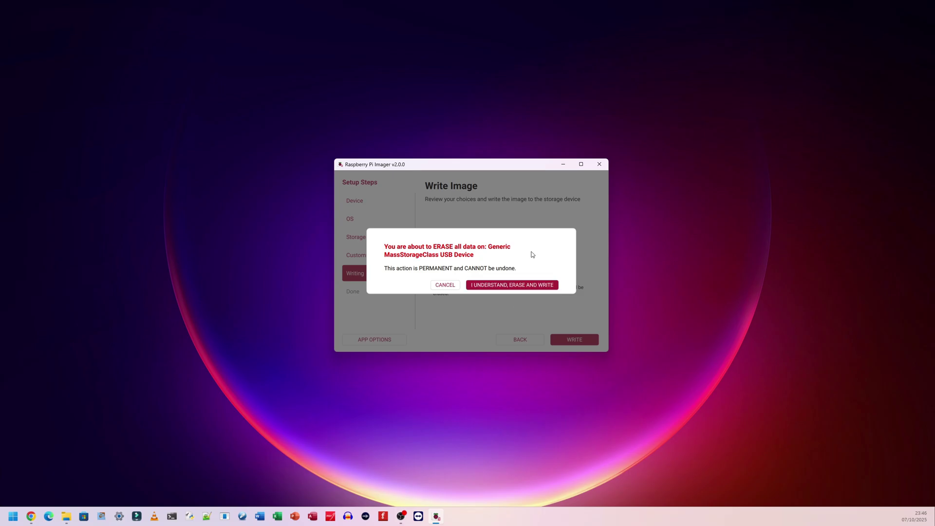
# Confirm erasing the USB device and write Raspberry Pi OS (64-bit) until Write complete! appears
pyautogui.click(518, 289)
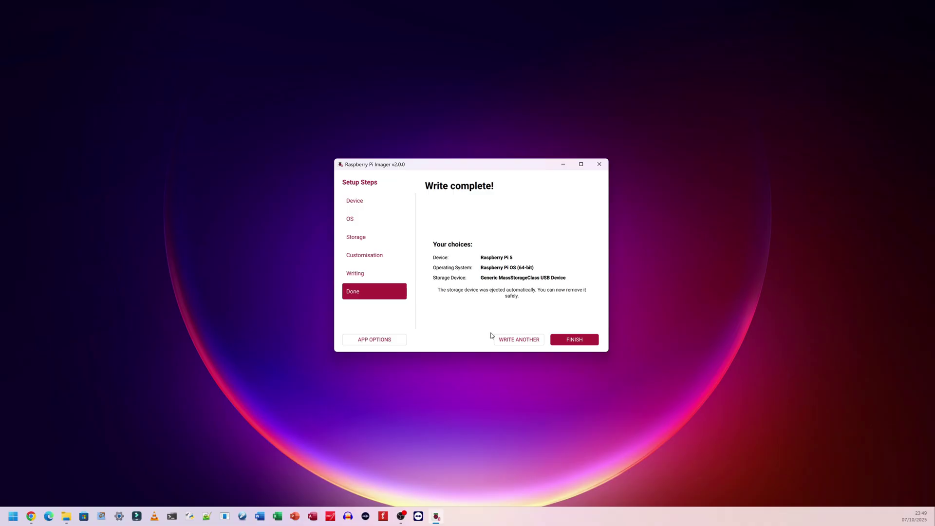
# Finish from the Write complete! screen so Raspberry Pi Imager closes to the desktop
pyautogui.click(571, 339)
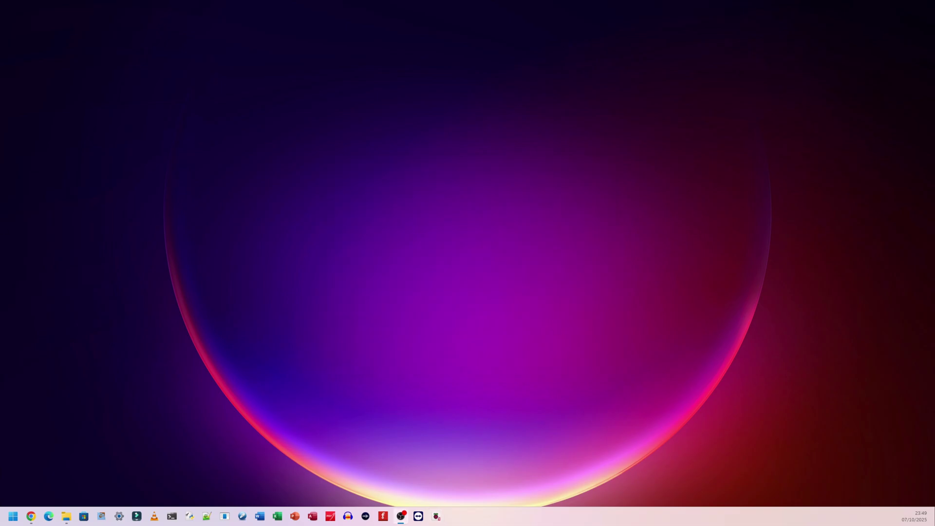